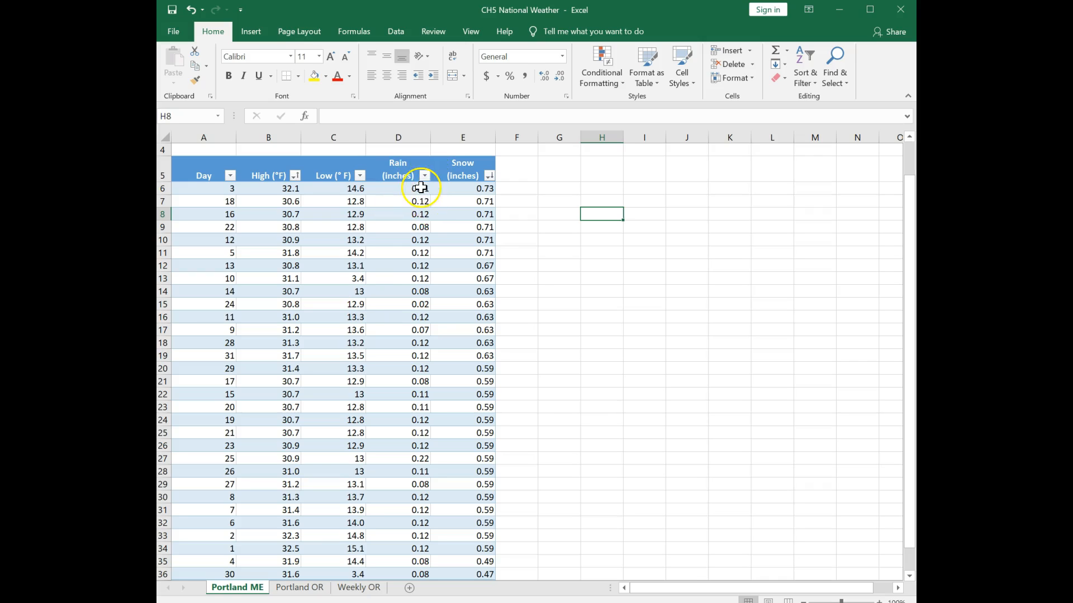
Step: Filter the Snow (inches) column of the Portland, Maine table to show only the 0.71 value
{"action": "scroll", "coordinate": [433, 246], "scroll_direction": "up", "scroll_amount": 1}
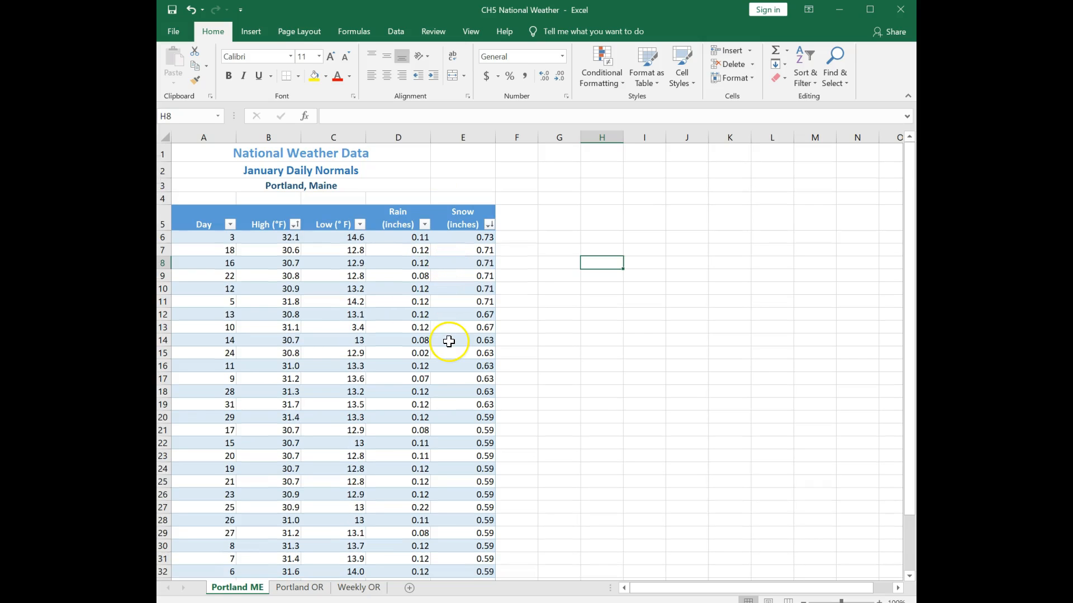
{"action": "left_click", "coordinate": [489, 224]}
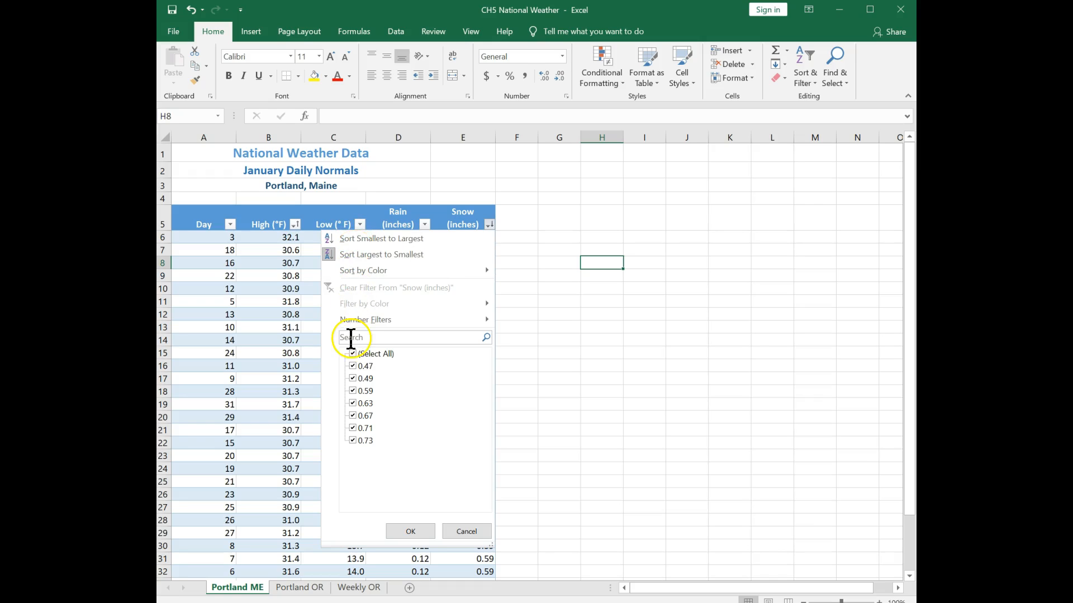
{"action": "mouse_move", "coordinate": [358, 322]}
{"action": "left_click", "coordinate": [352, 354]}
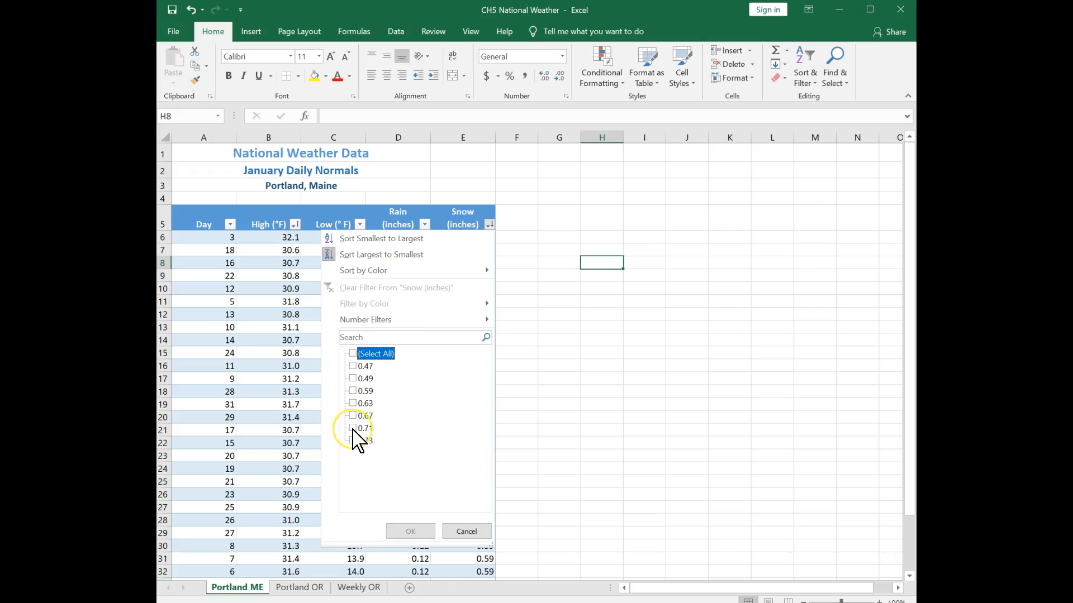
{"action": "left_click", "coordinate": [353, 355]}
{"action": "left_click", "coordinate": [353, 355]}
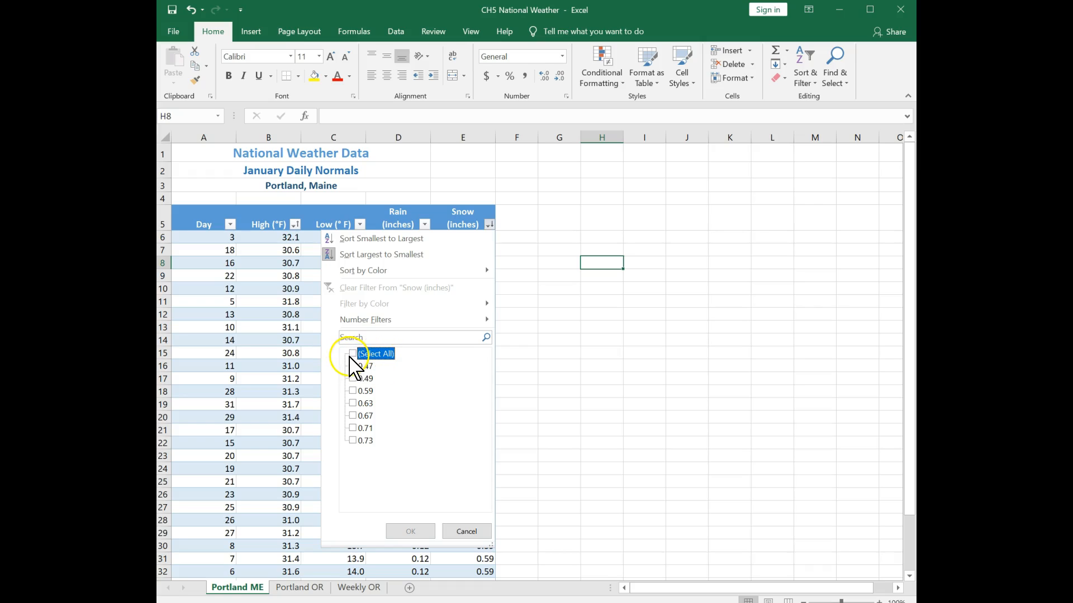
{"action": "left_click", "coordinate": [353, 355]}
{"action": "left_click", "coordinate": [353, 354]}
{"action": "left_click", "coordinate": [351, 355]}
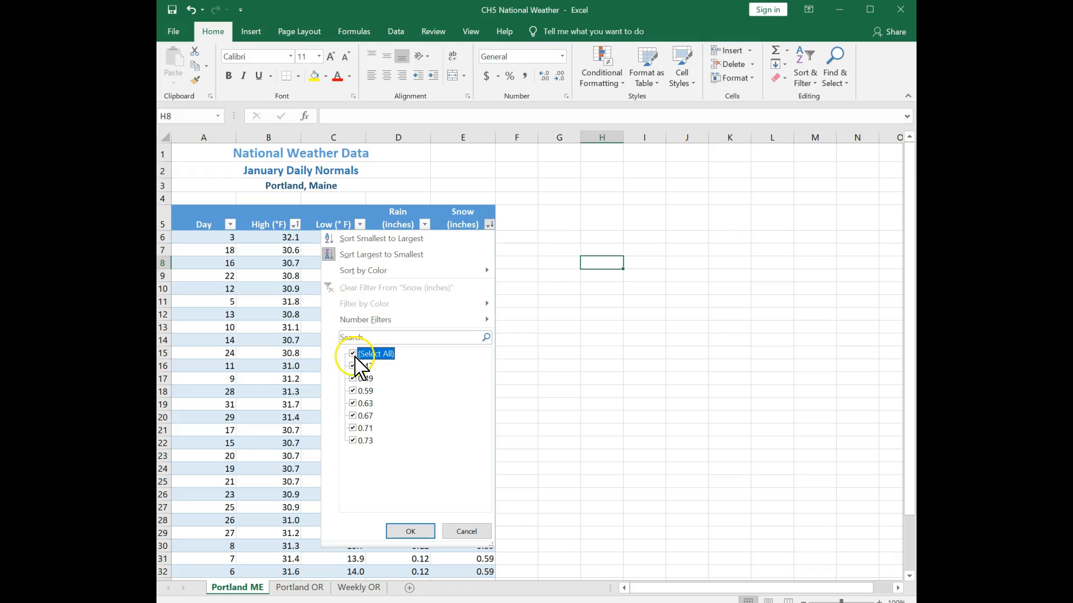
{"action": "left_click", "coordinate": [354, 356]}
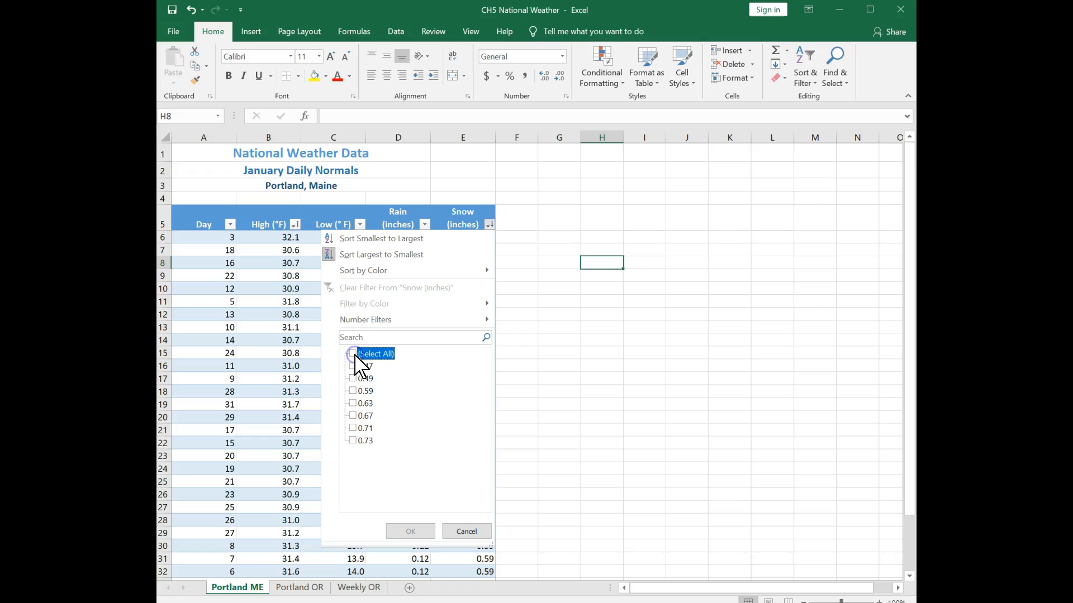
{"action": "left_click", "coordinate": [353, 428]}
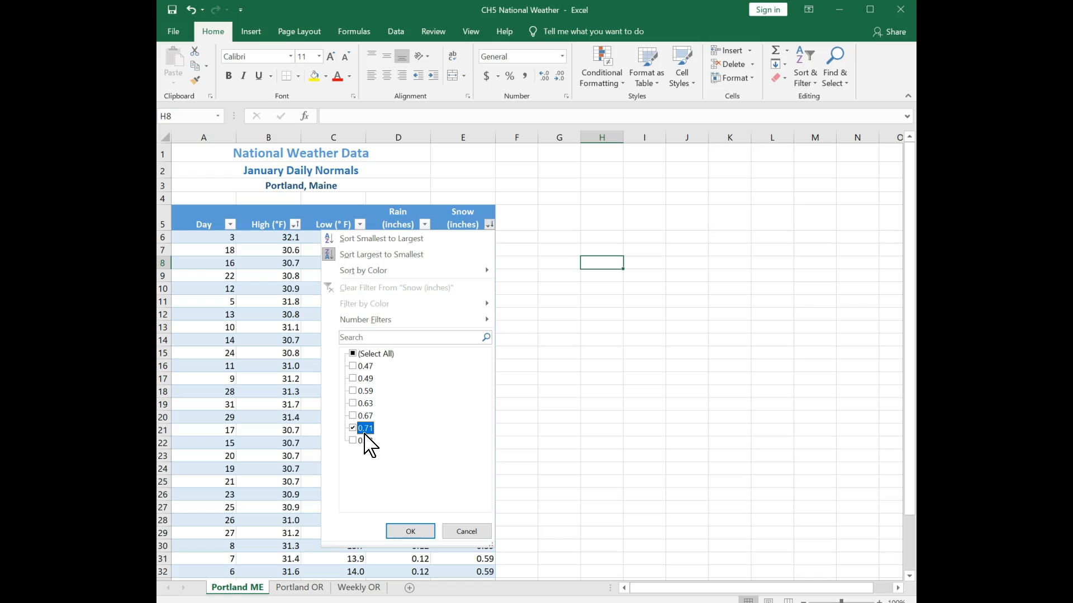
{"action": "left_click", "coordinate": [411, 534]}
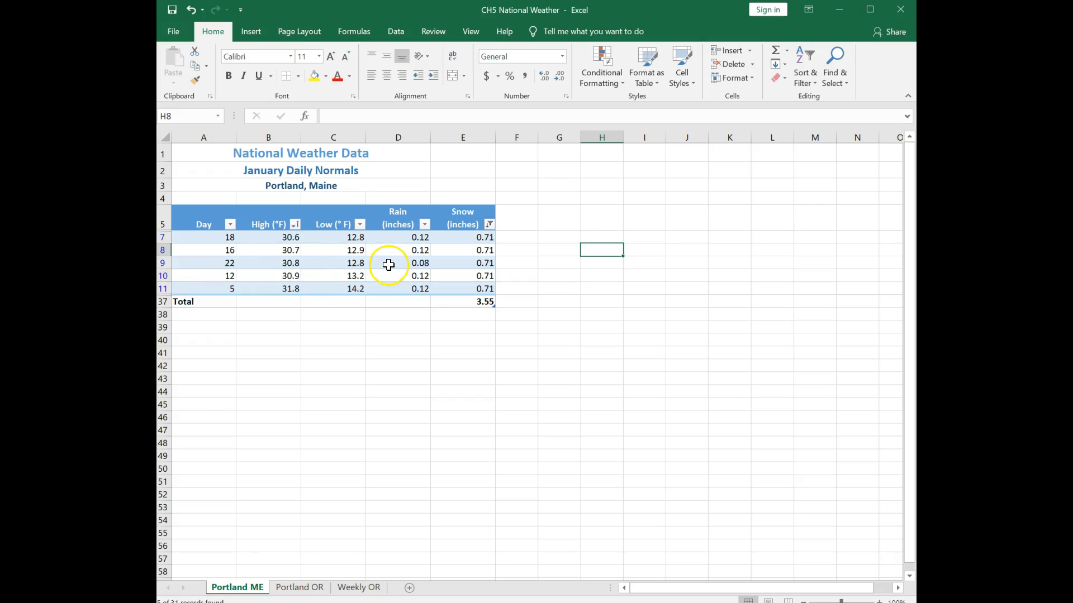
Step: Add the 0.73 value to the existing Snow (inches) filter
{"action": "left_click", "coordinate": [491, 226]}
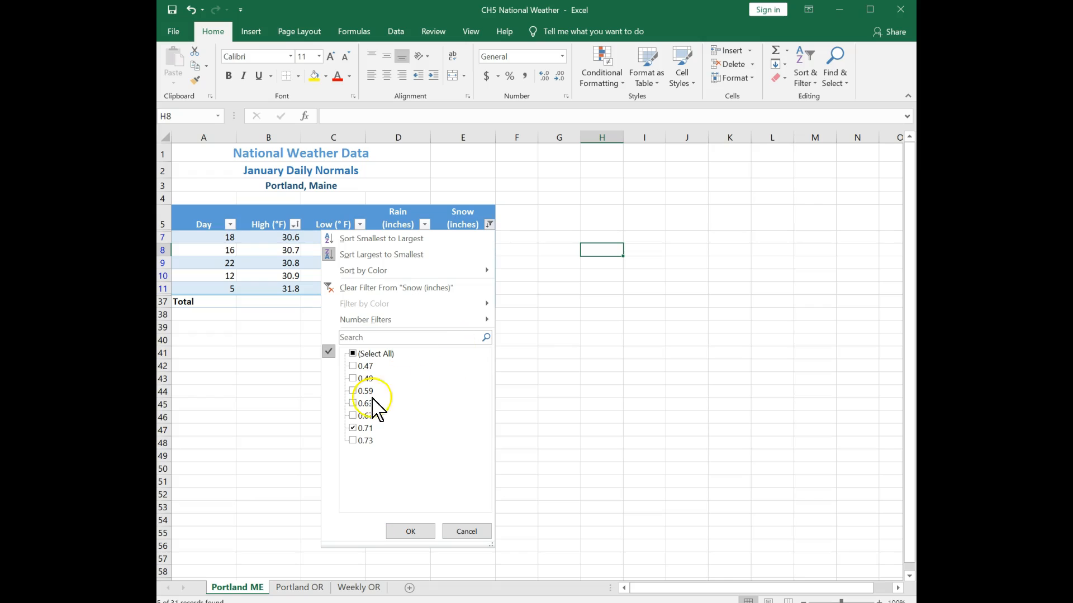
{"action": "left_click", "coordinate": [352, 441]}
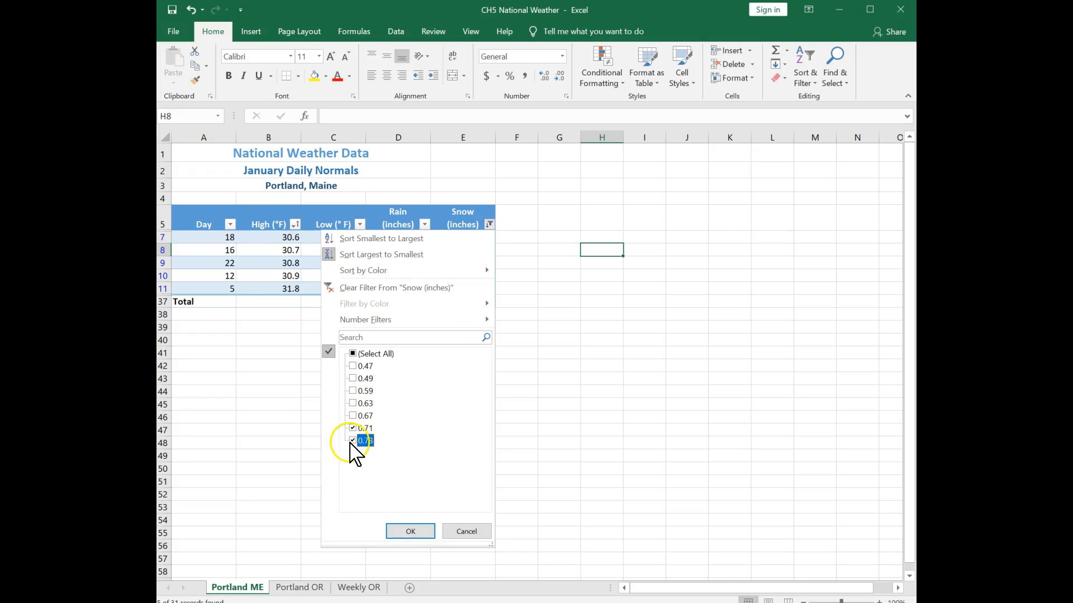
{"action": "left_click", "coordinate": [410, 531]}
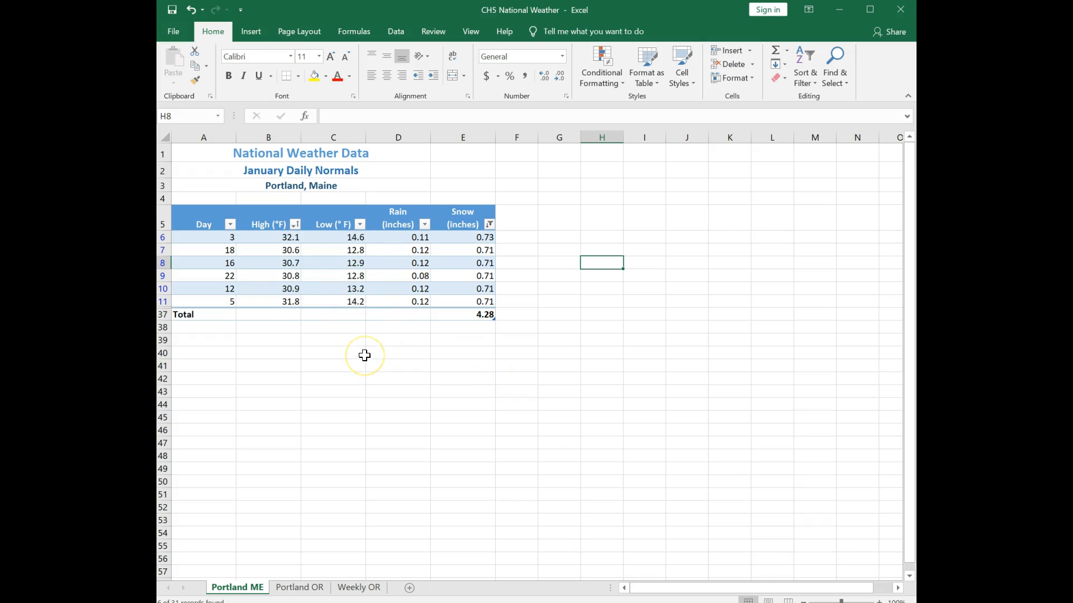
Step: Reselect all Snow (inches) values and apply a number filter for rows where snow is less than .5
{"action": "left_click", "coordinate": [488, 224]}
{"action": "left_click", "coordinate": [353, 354]}
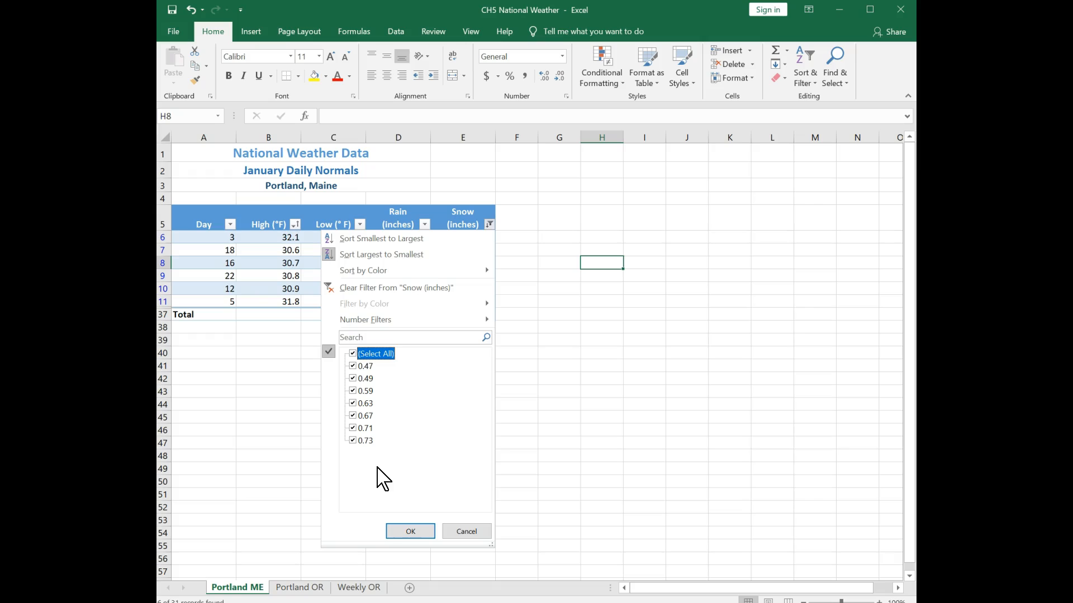
{"action": "left_click", "coordinate": [349, 378]}
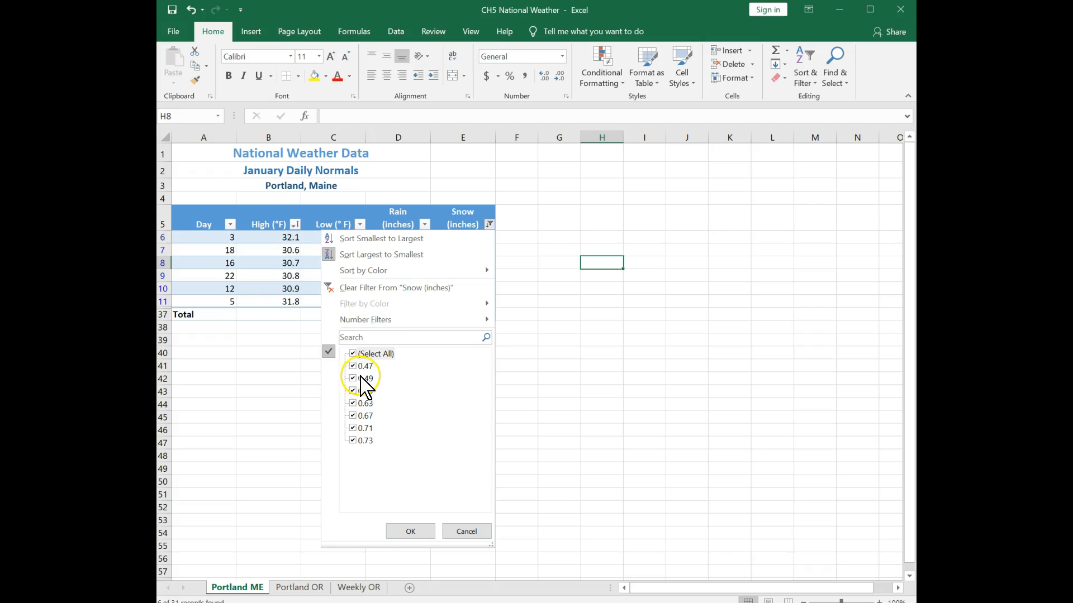
{"action": "left_click", "coordinate": [370, 323]}
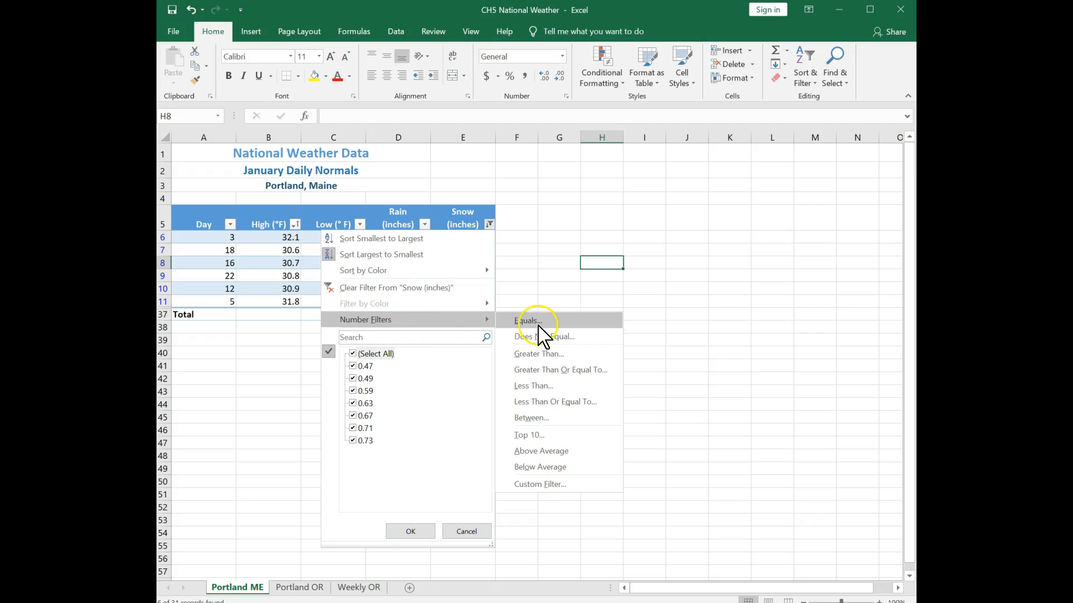
{"action": "left_click", "coordinate": [521, 389]}
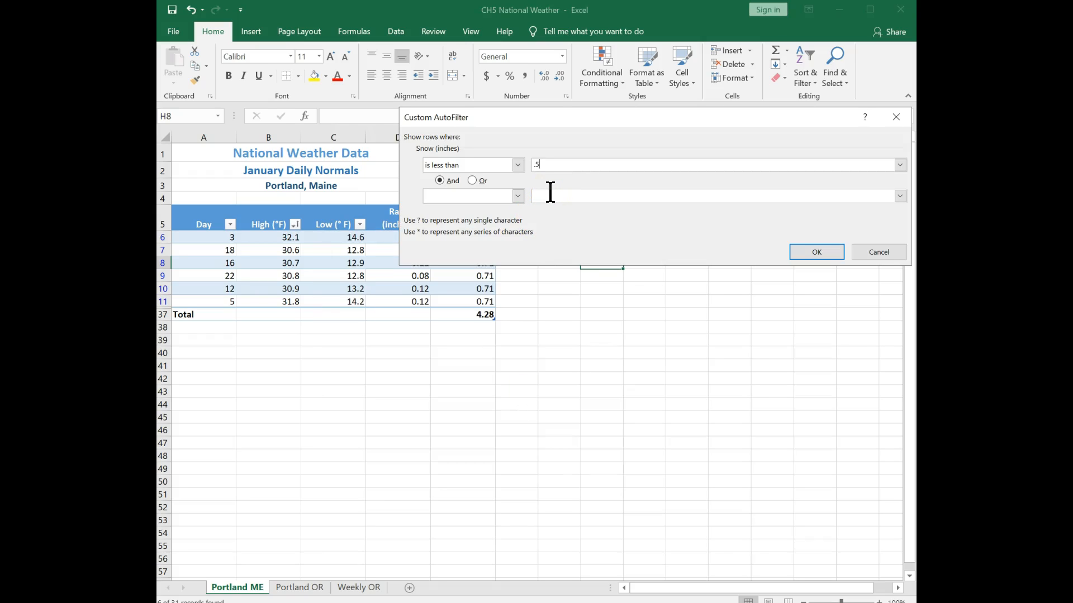
{"action": "left_click", "coordinate": [803, 252]}
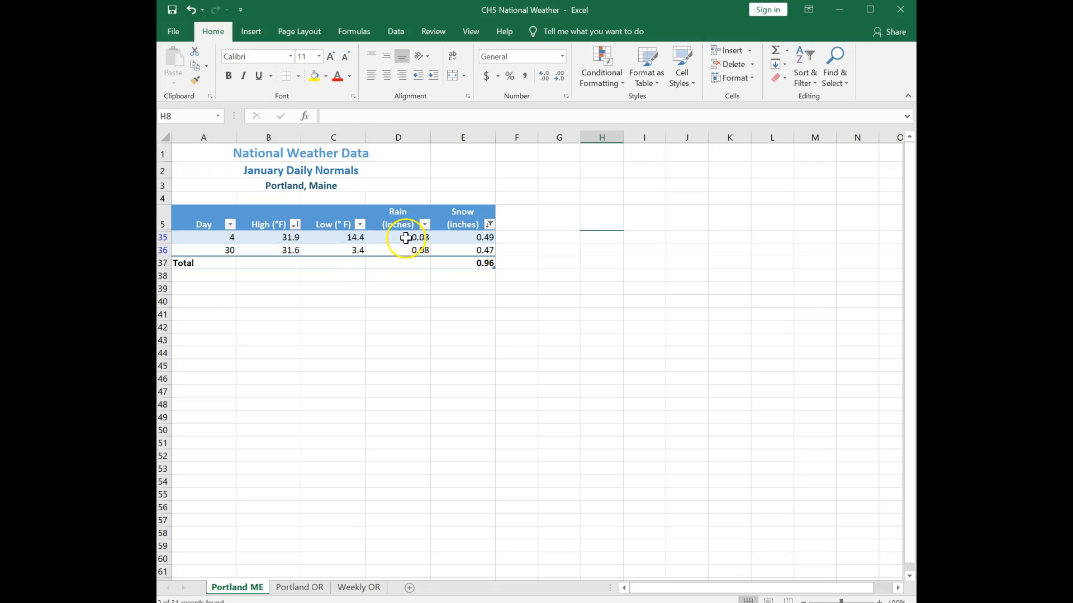
Step: Replace the Snow (inches) filter with a Between number filter from .5 to .7, including both limits
{"action": "left_click", "coordinate": [490, 224]}
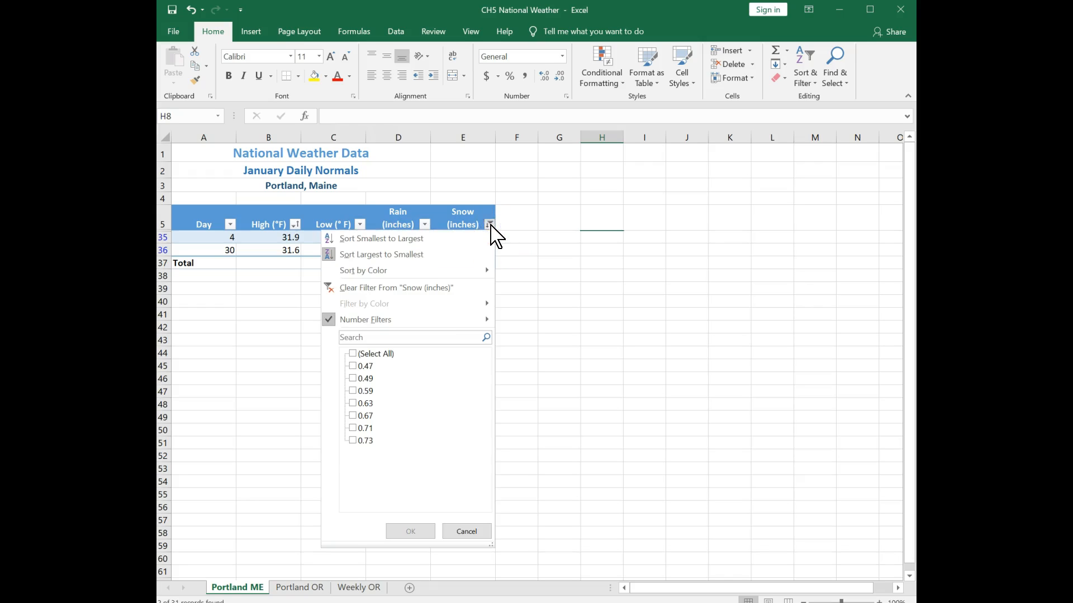
{"action": "mouse_move", "coordinate": [449, 320]}
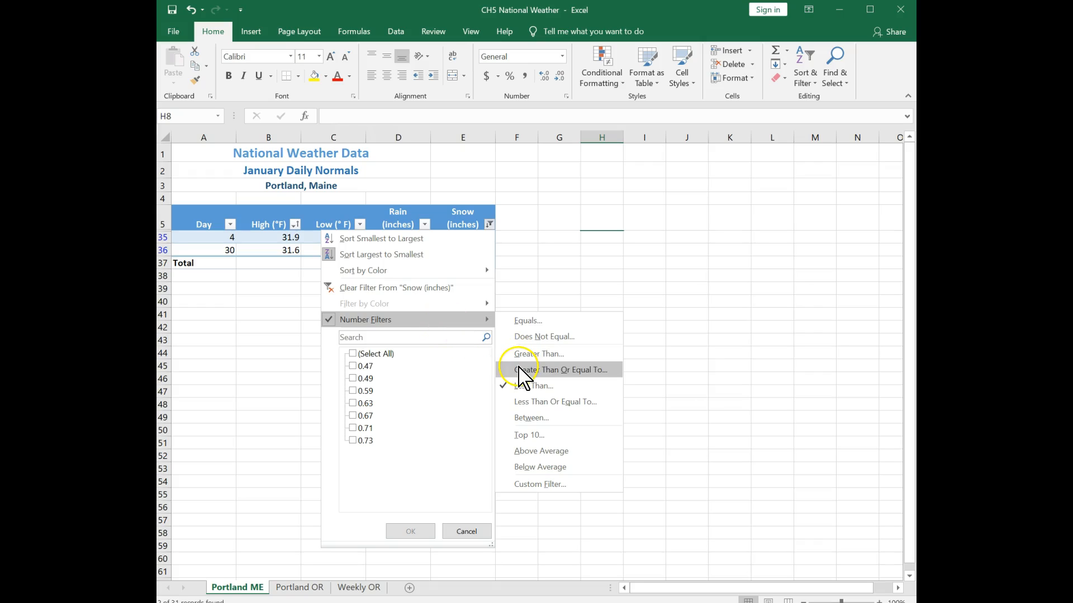
{"action": "left_click", "coordinate": [514, 419]}
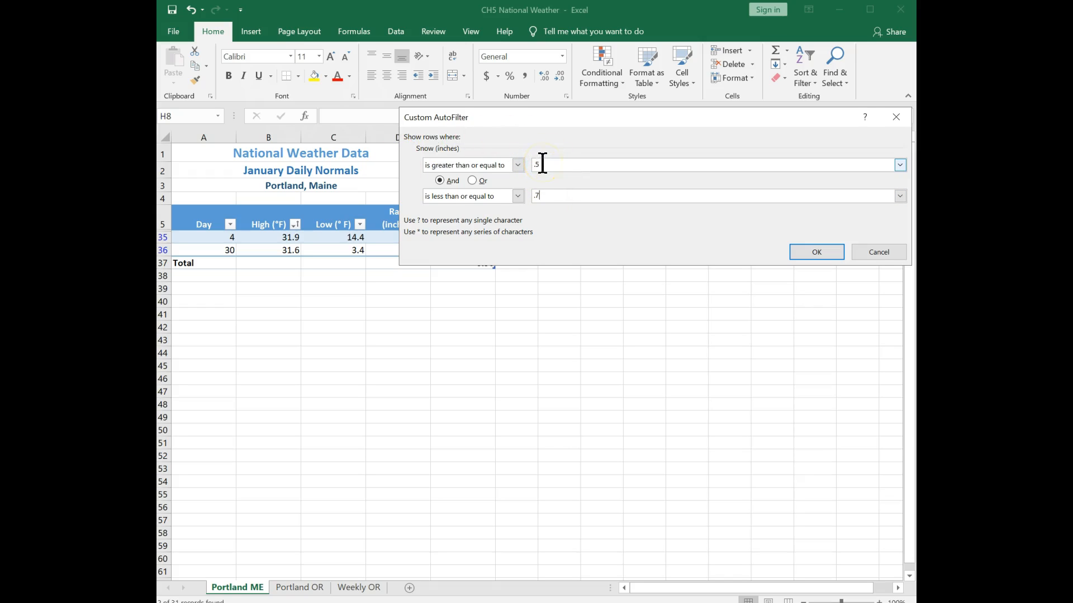
{"action": "left_click", "coordinate": [815, 254]}
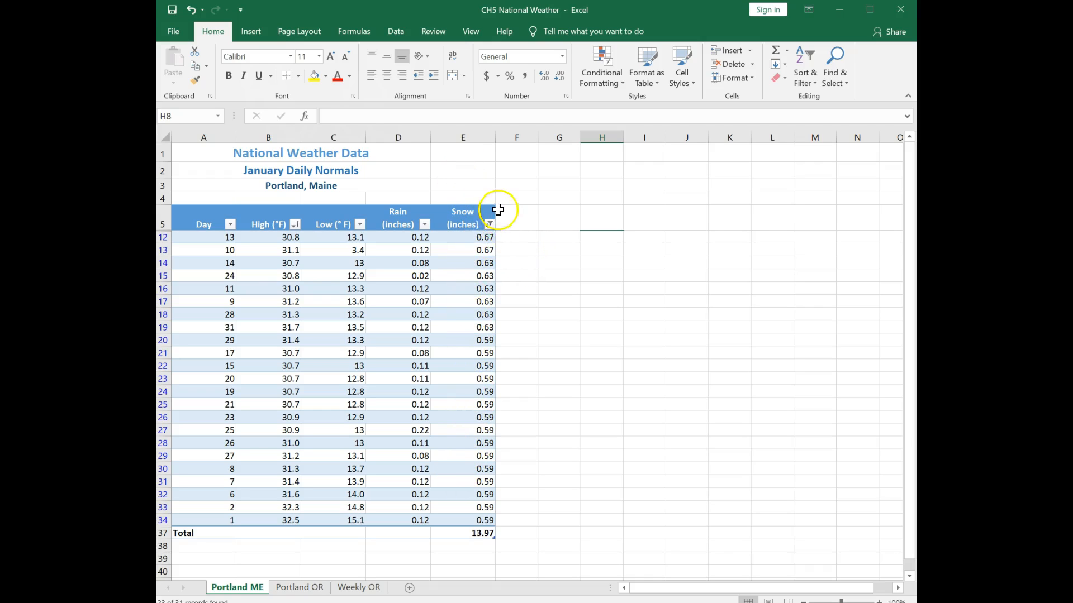
Step: Change the Snow (inches) number filter to Above Average
{"action": "left_click", "coordinate": [489, 224]}
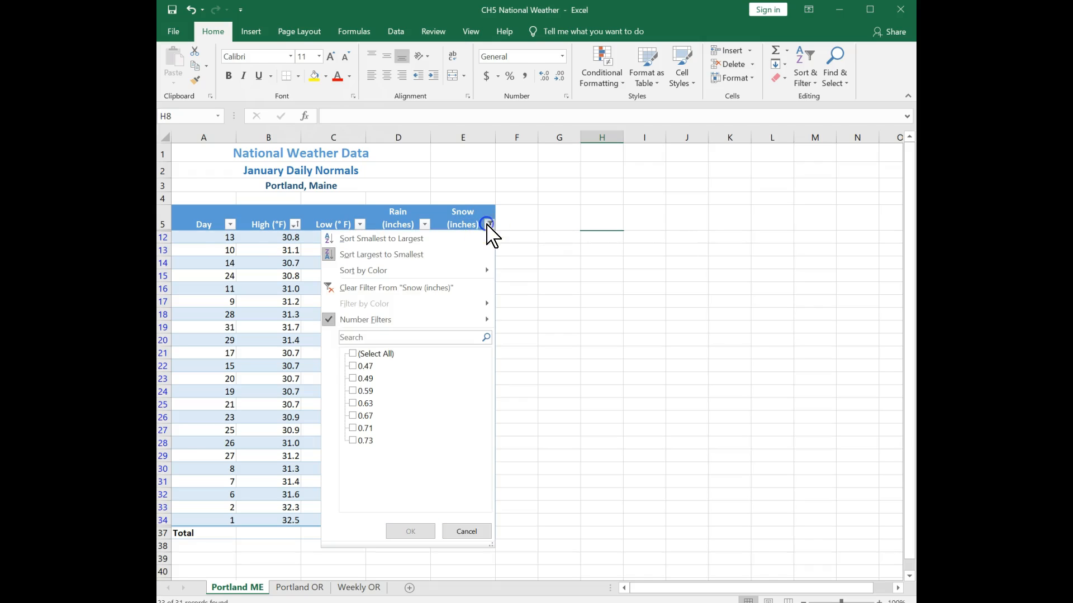
{"action": "left_click", "coordinate": [368, 321]}
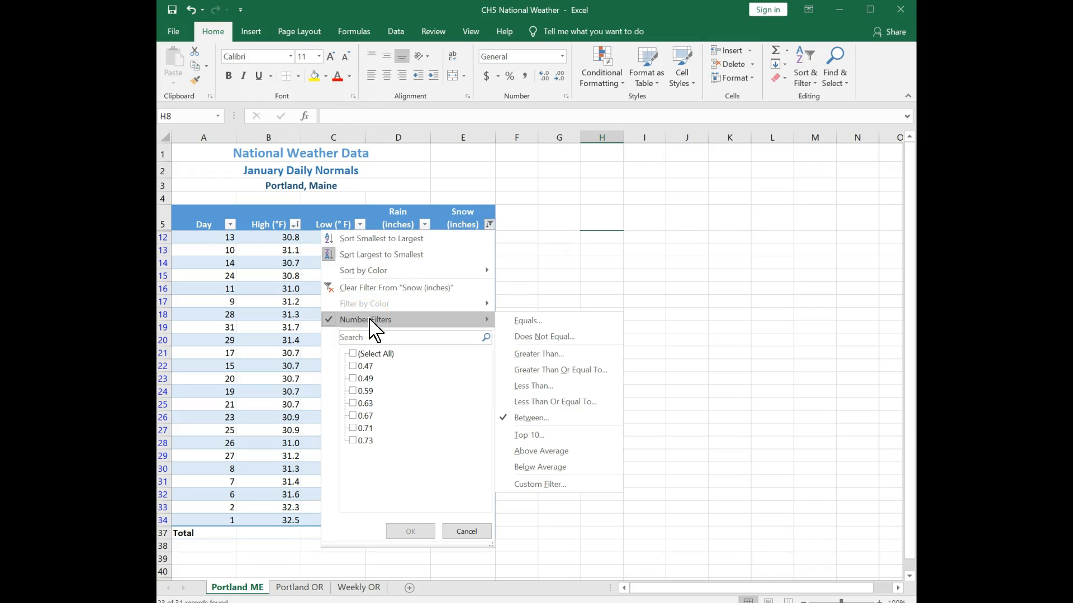
{"action": "left_click", "coordinate": [528, 435]}
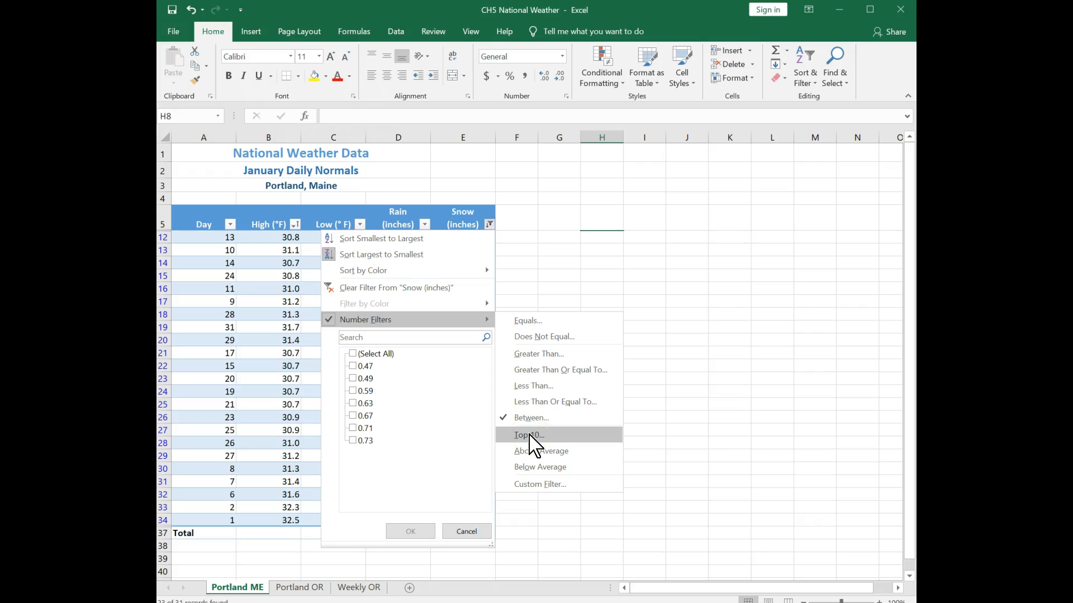
{"action": "left_click", "coordinate": [516, 466]}
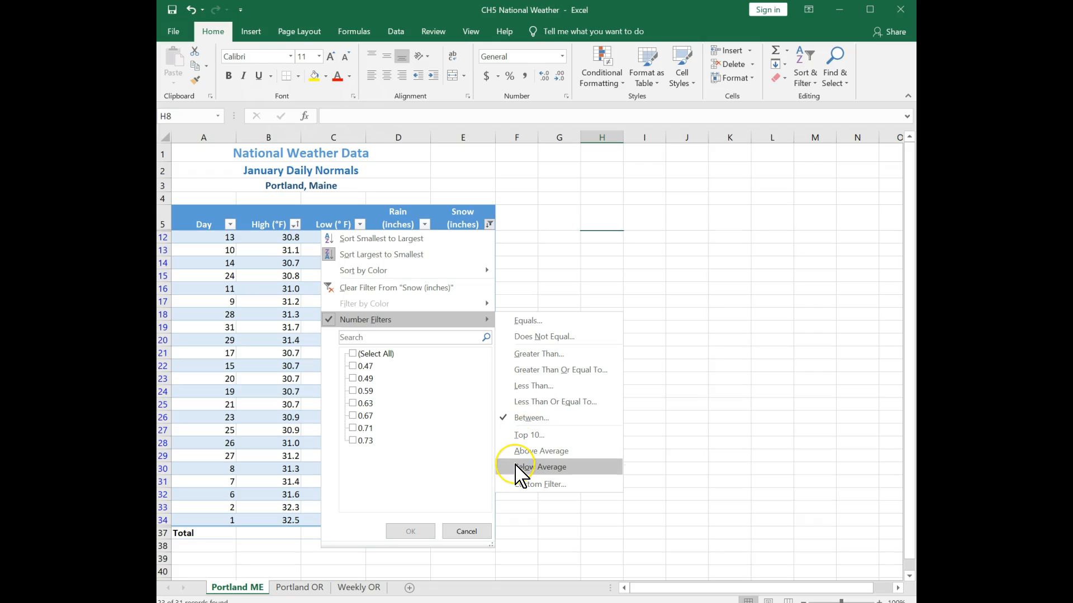
{"action": "left_click", "coordinate": [517, 450]}
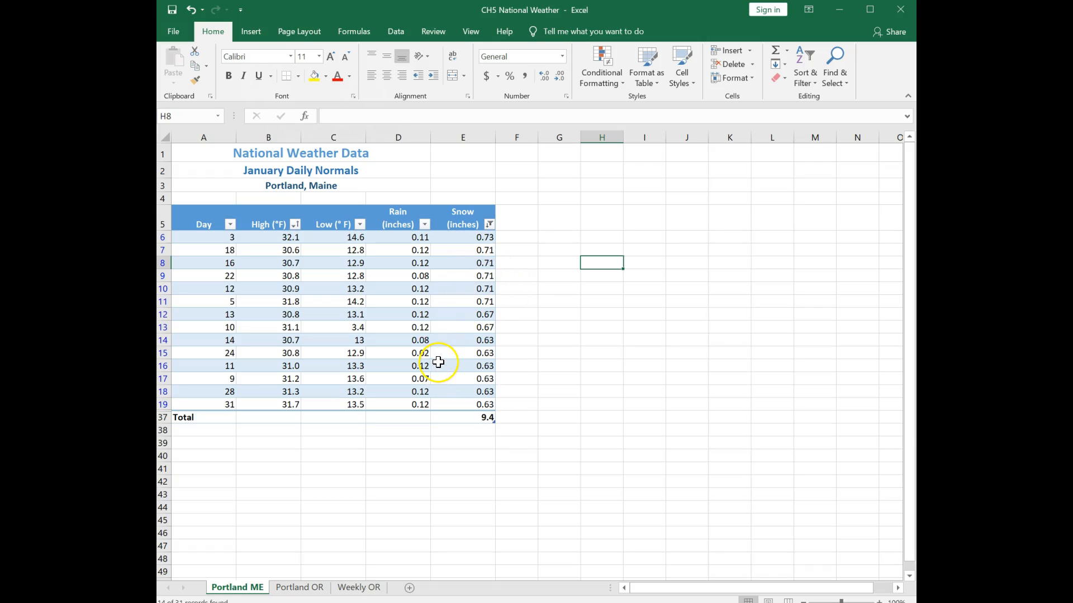
Step: Clear the filter from the Snow (inches) column and look over the full table
{"action": "left_click", "coordinate": [490, 225]}
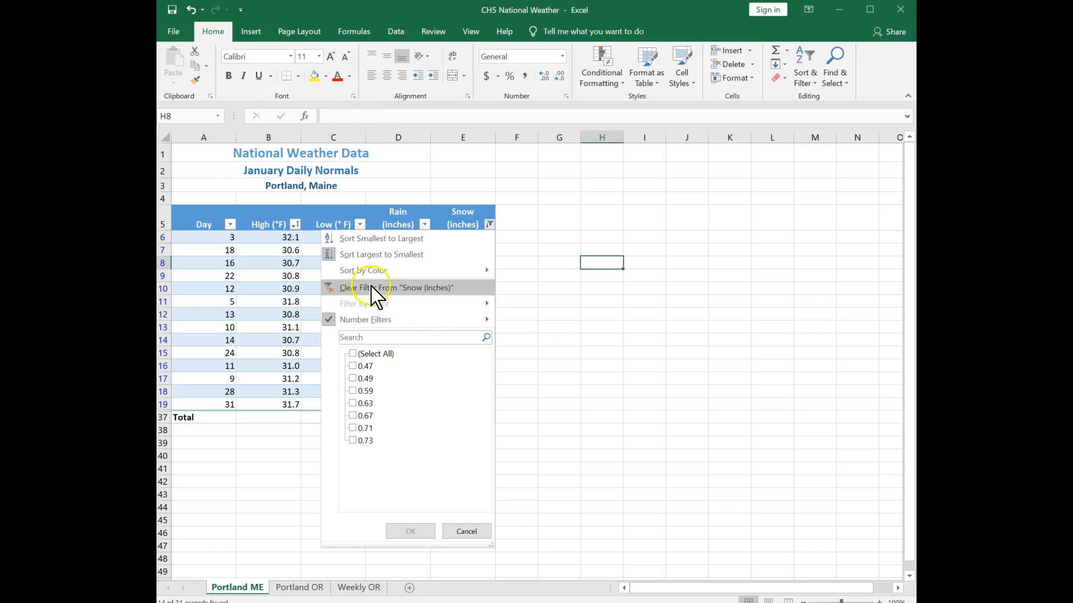
{"action": "left_click", "coordinate": [371, 287]}
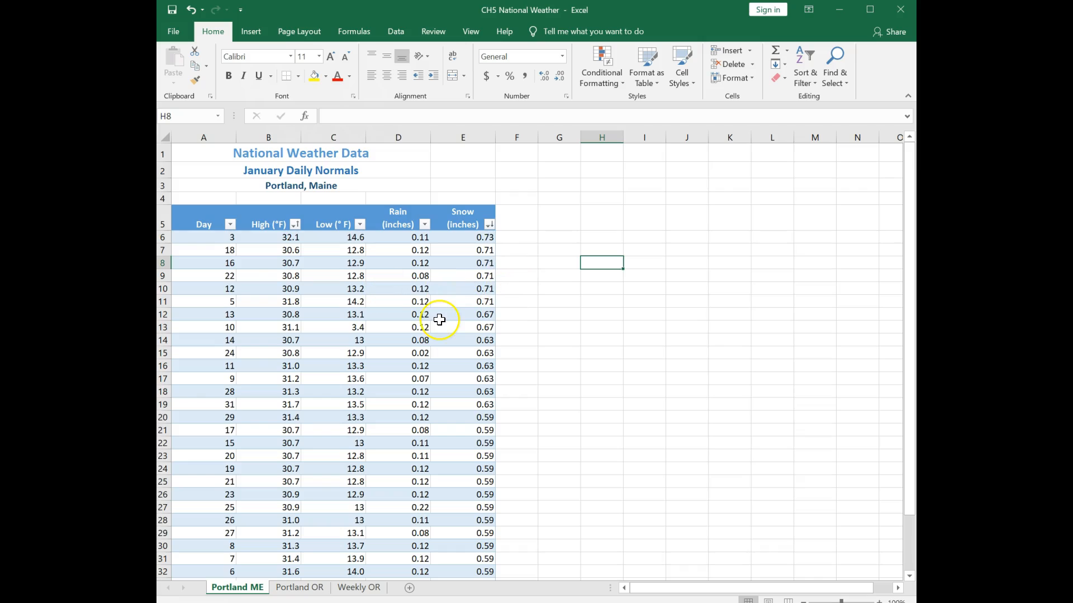
{"action": "scroll", "coordinate": [439, 319], "scroll_direction": "down", "scroll_amount": 3}
{"action": "scroll", "coordinate": [439, 319], "scroll_direction": "up", "scroll_amount": 3}
Step: Filter the Snow (inches) column to show only the values 0.63, 0.67, 0.71 and 0.73
{"action": "left_click", "coordinate": [489, 224]}
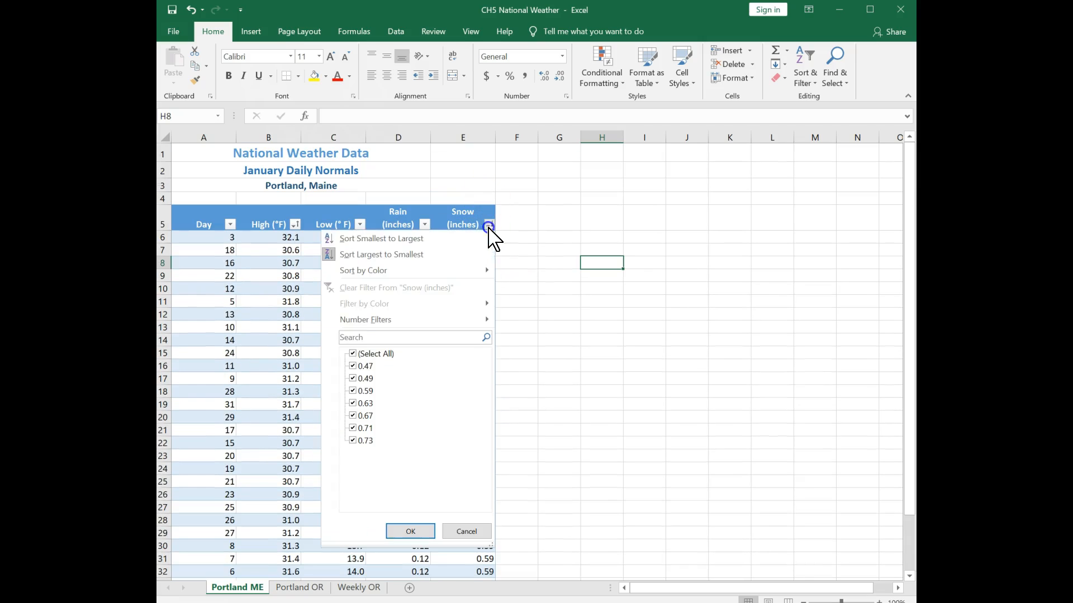
{"action": "left_click", "coordinate": [350, 354]}
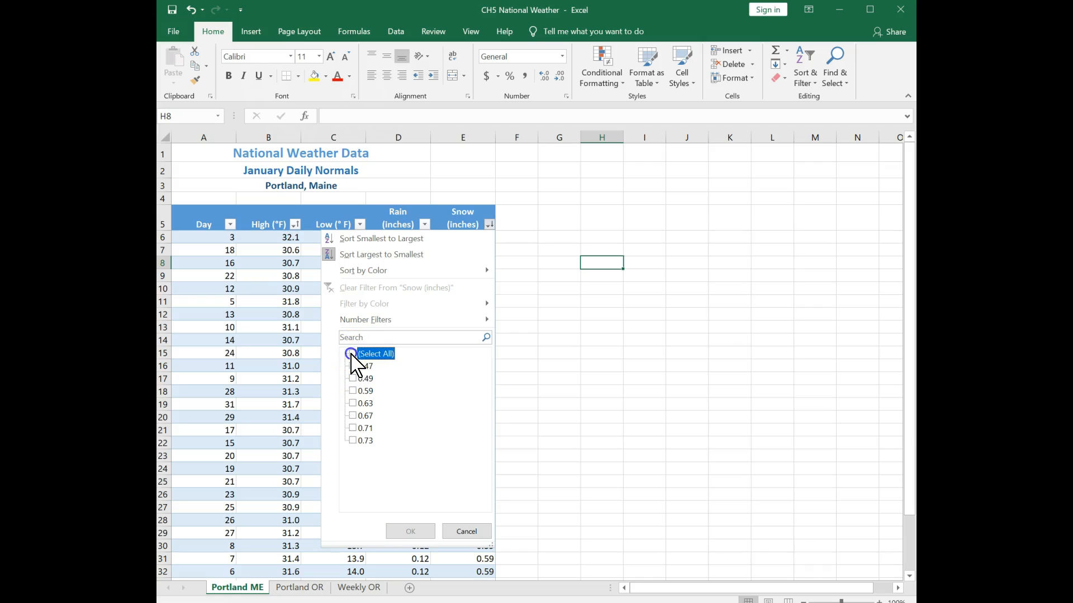
{"action": "left_click", "coordinate": [353, 403]}
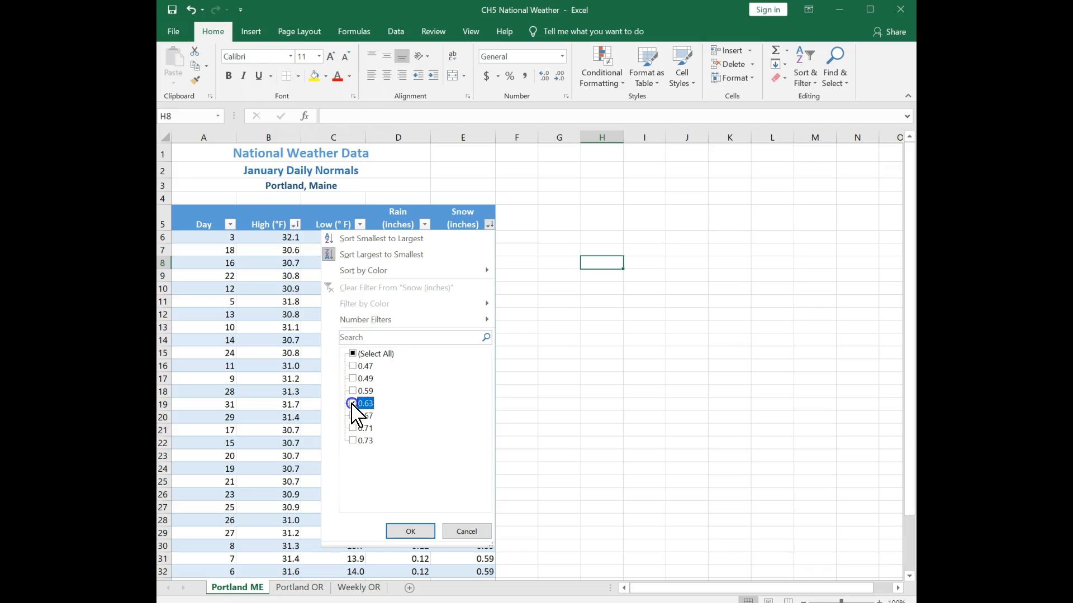
{"action": "left_click", "coordinate": [353, 416]}
{"action": "left_click", "coordinate": [353, 428]}
{"action": "left_click", "coordinate": [358, 441]}
{"action": "left_click", "coordinate": [408, 531]}
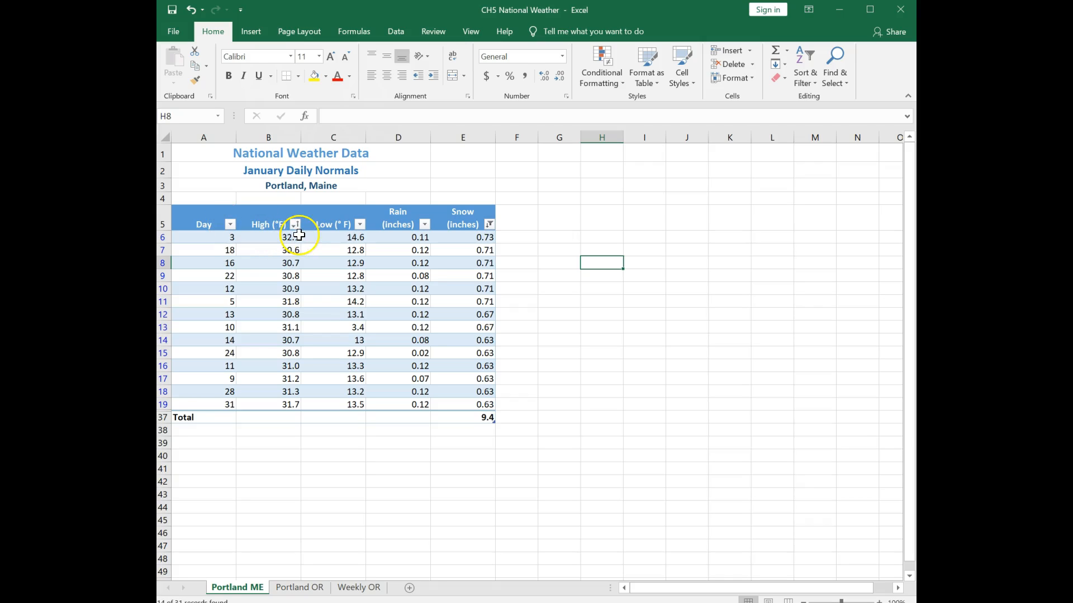
Step: Filter the Low (° F) column as well, keeping only the values 3.4, 12.8 and 12.9
{"action": "left_click", "coordinate": [360, 224]}
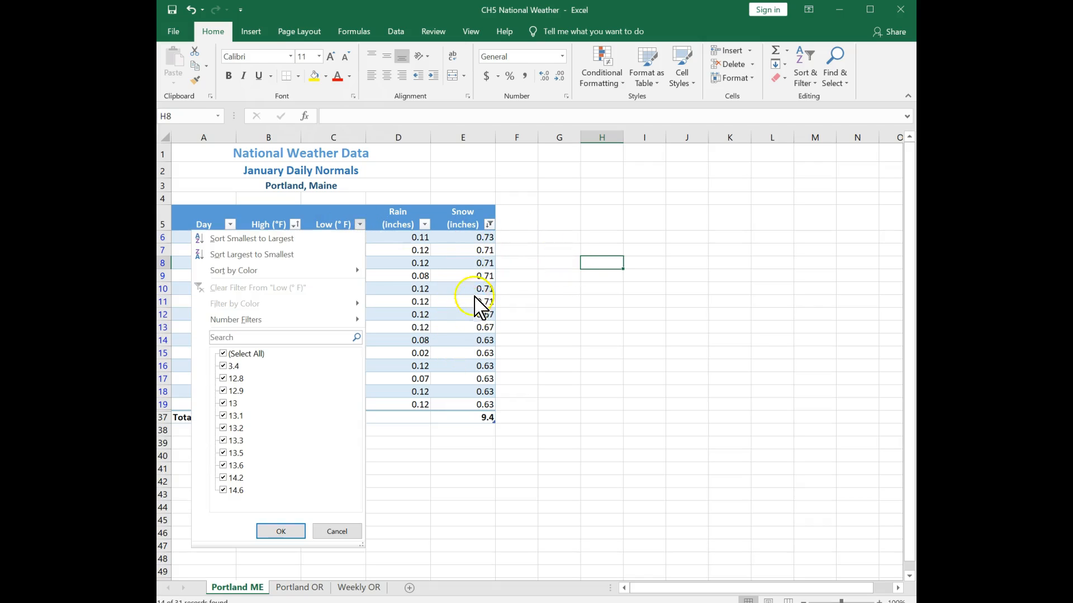
{"action": "left_click", "coordinate": [224, 363]}
{"action": "left_click", "coordinate": [223, 354]}
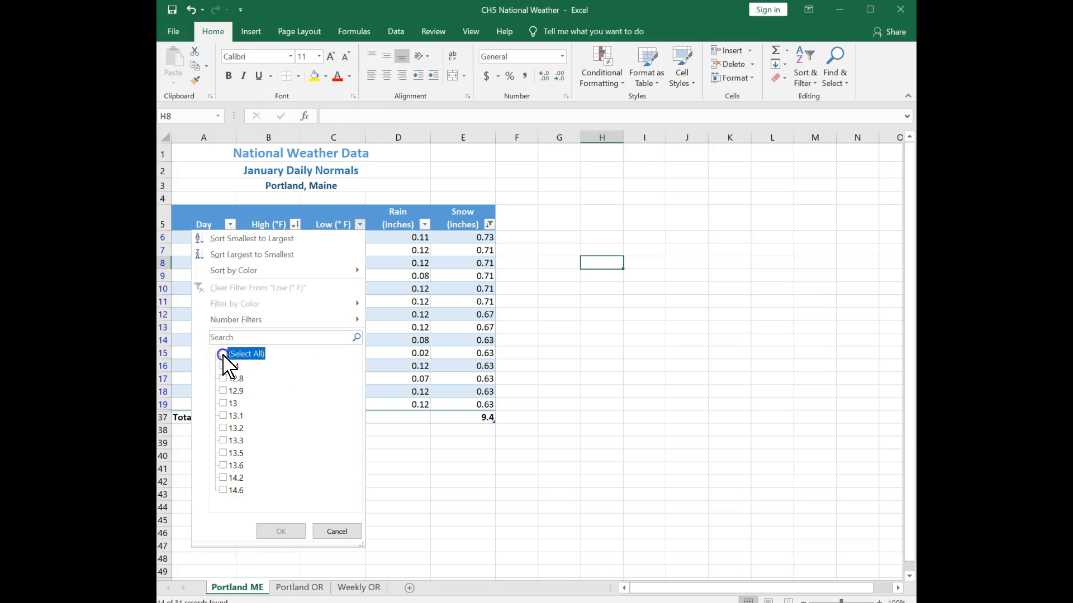
{"action": "left_click", "coordinate": [222, 367]}
{"action": "left_click", "coordinate": [223, 379]}
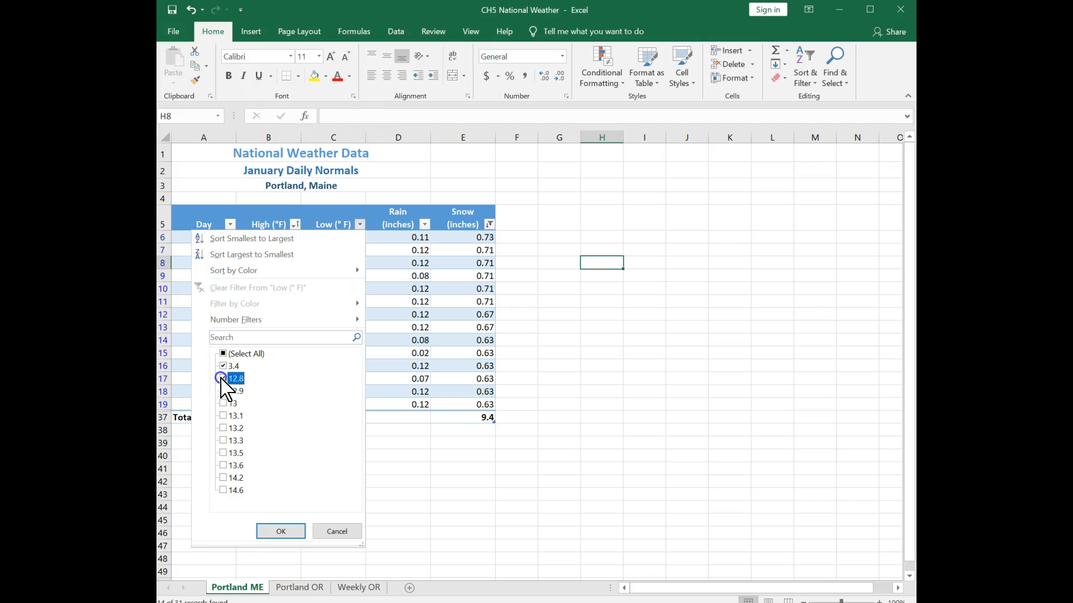
{"action": "left_click", "coordinate": [223, 391]}
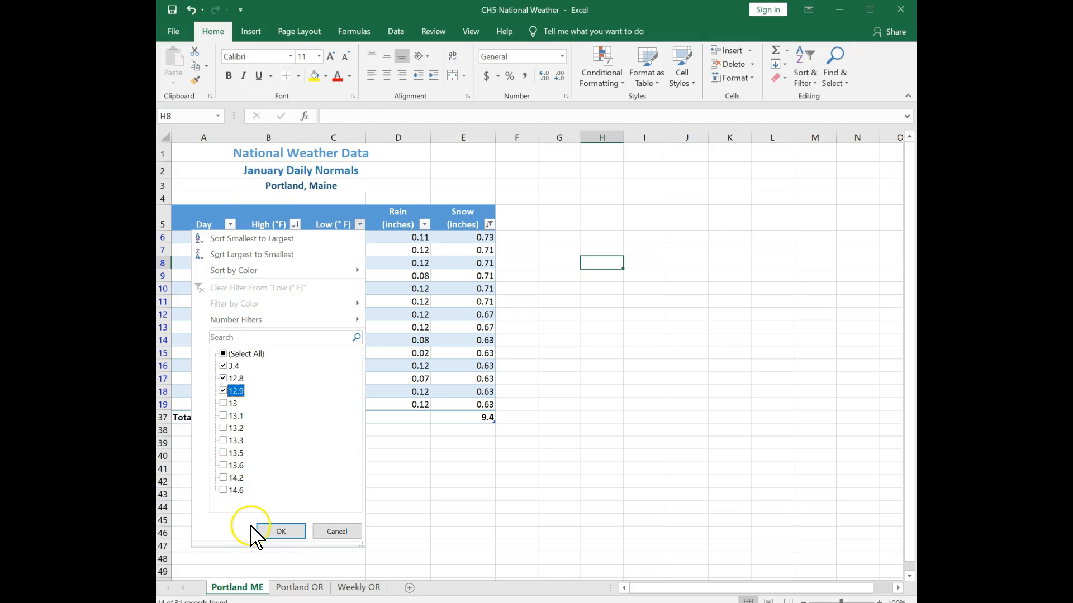
{"action": "left_click", "coordinate": [272, 534]}
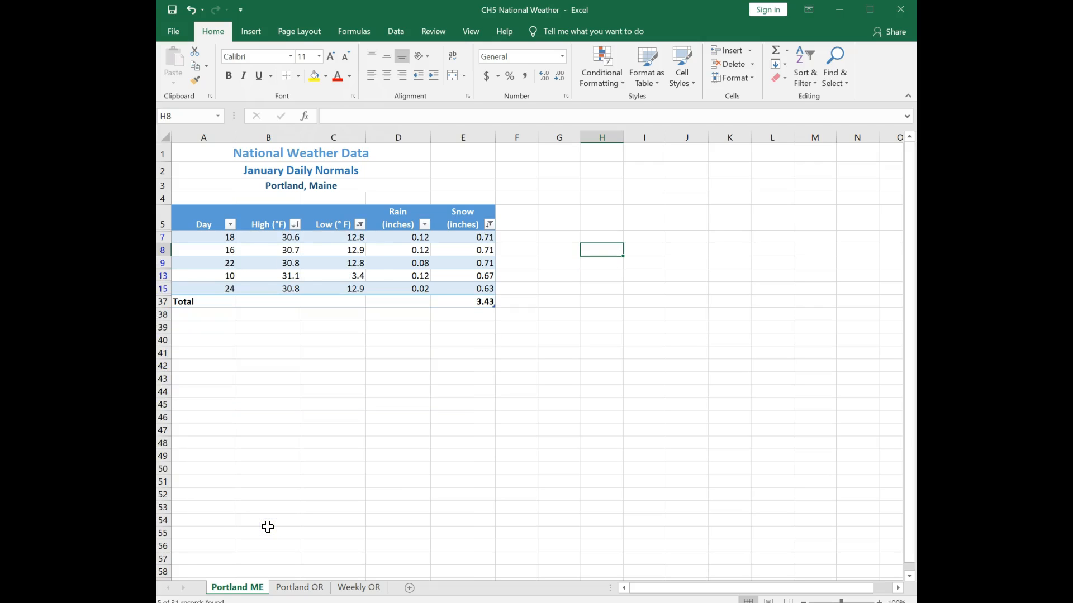